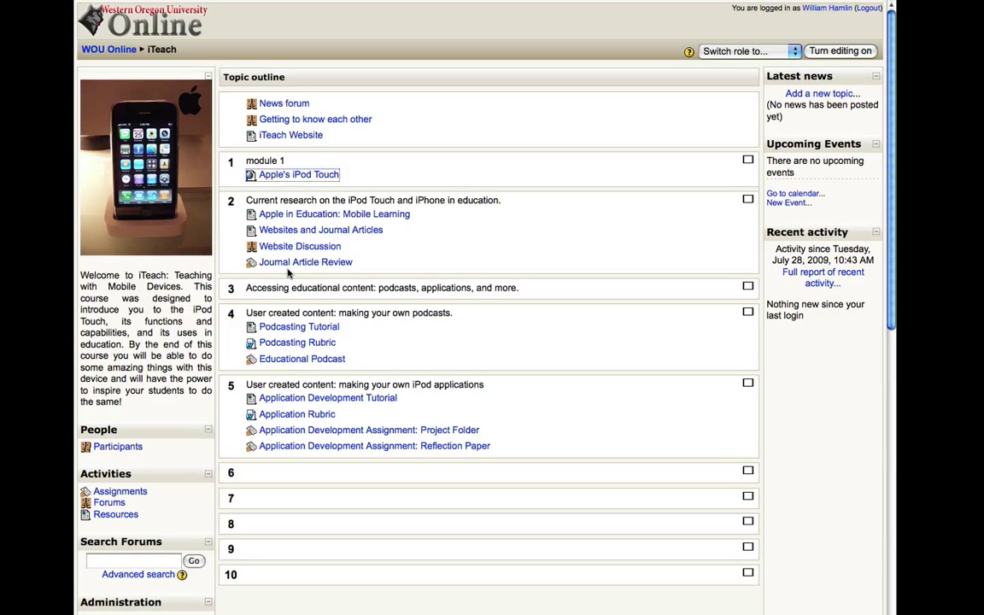
# - Scroll the iTeach course page down and back up to look it over
pyautogui.scroll(-1, 560, 261)
pyautogui.scroll(1, 572, 231)
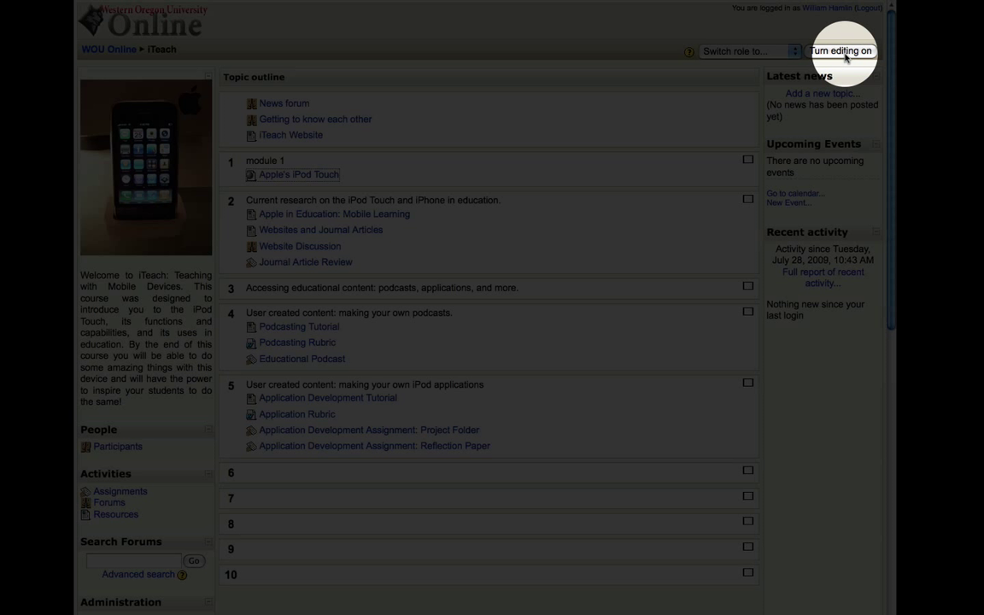
# - Switch the iTeach course page into editing mode
pyautogui.click(846, 53)
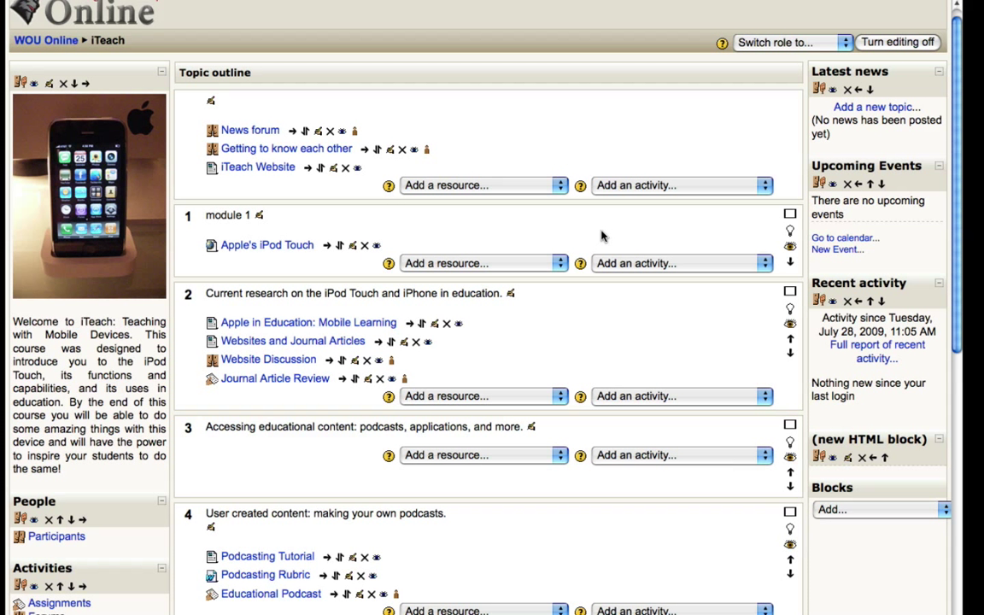
pyautogui.scroll(2, 602, 237)
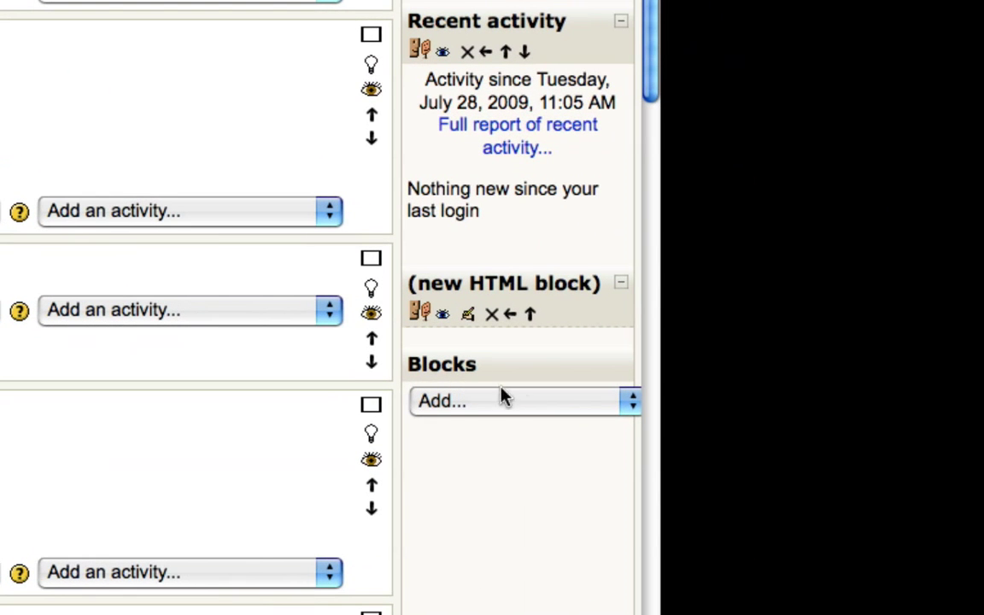
# - Choose HTML from the Blocks 'Add...' list to add a new block
pyautogui.click(562, 408)
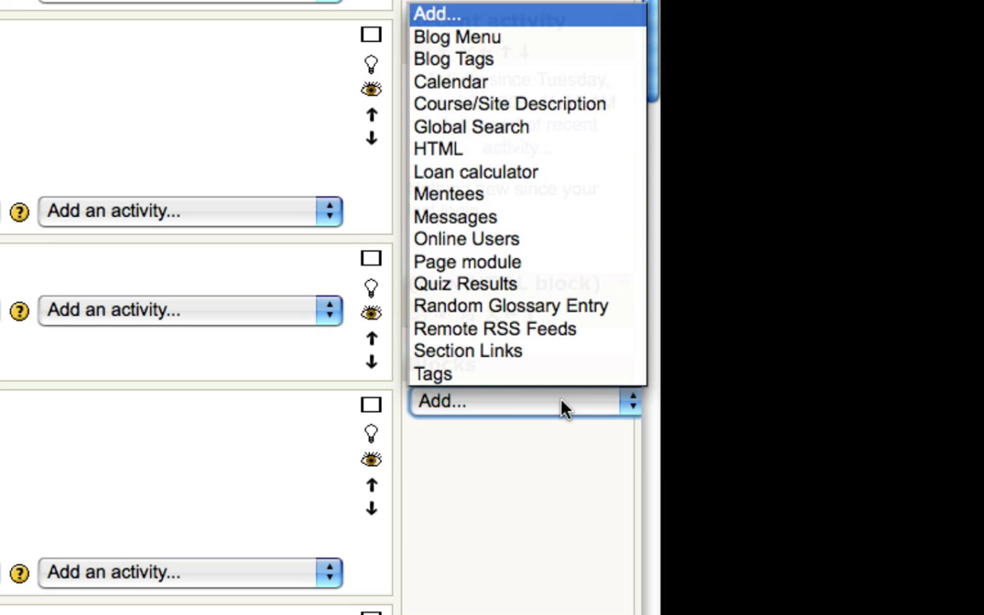
pyautogui.click(484, 159)
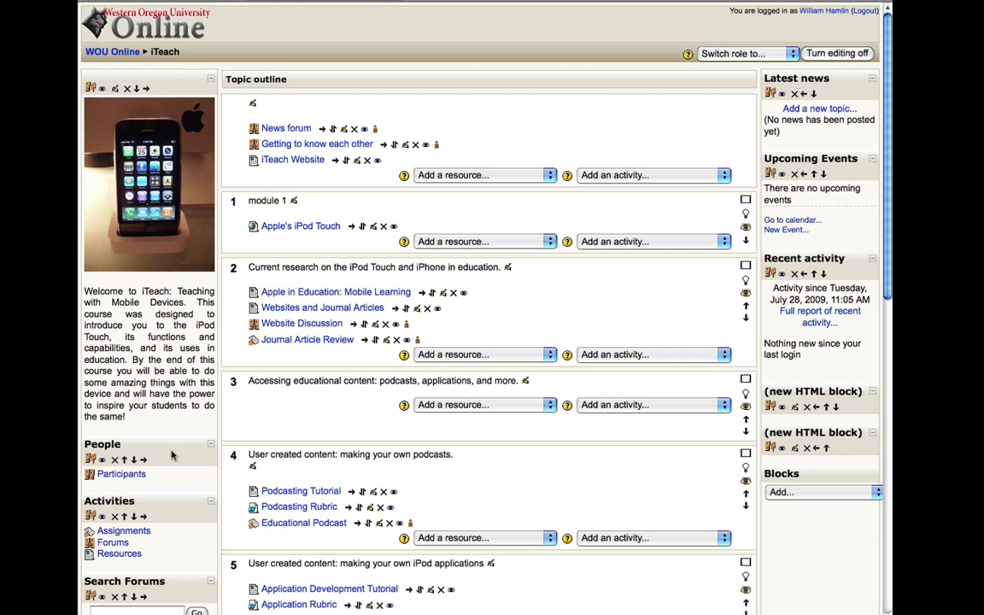
# - Move the new HTML block up three places to the column top, then into the left column
pyautogui.scroll(-1, 700, 446)
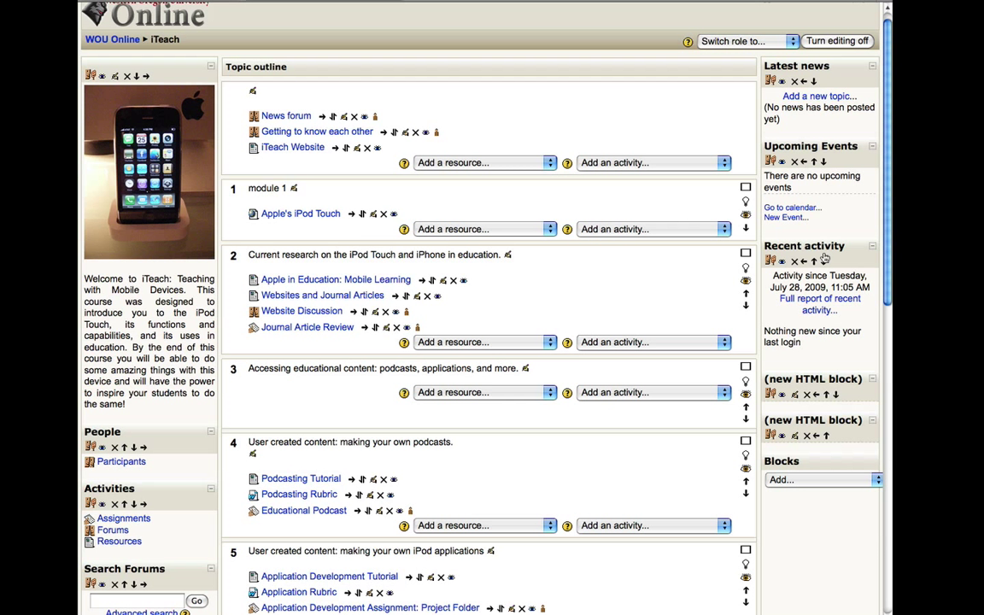
pyautogui.click(827, 396)
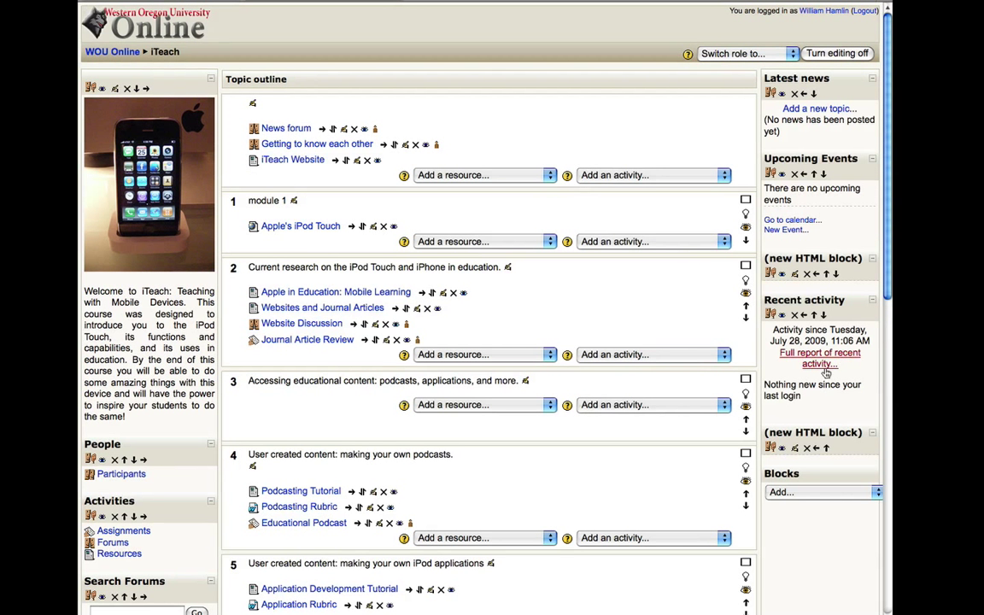
pyautogui.click(826, 274)
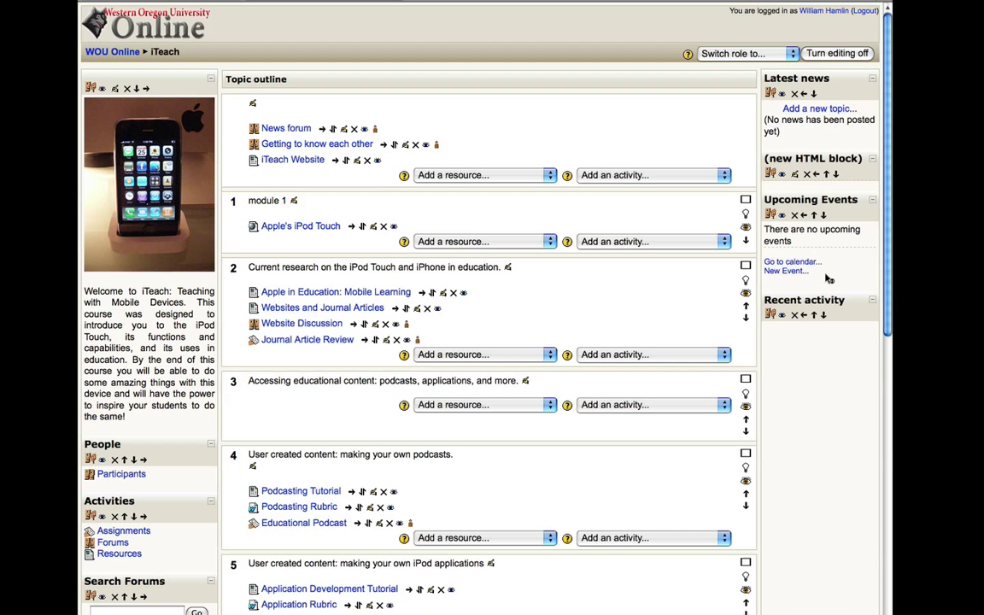
pyautogui.click(828, 174)
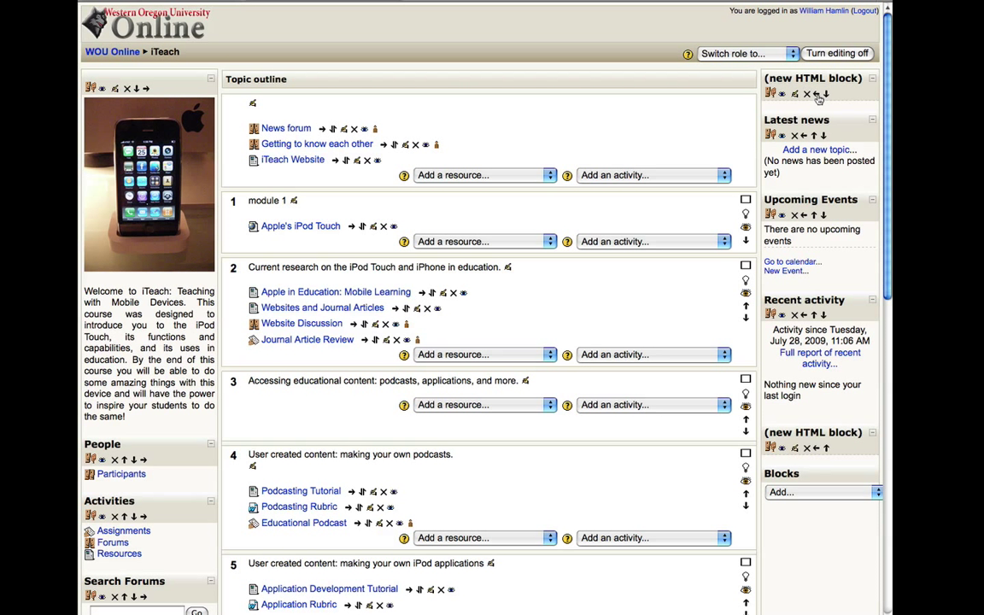
pyautogui.click(817, 94)
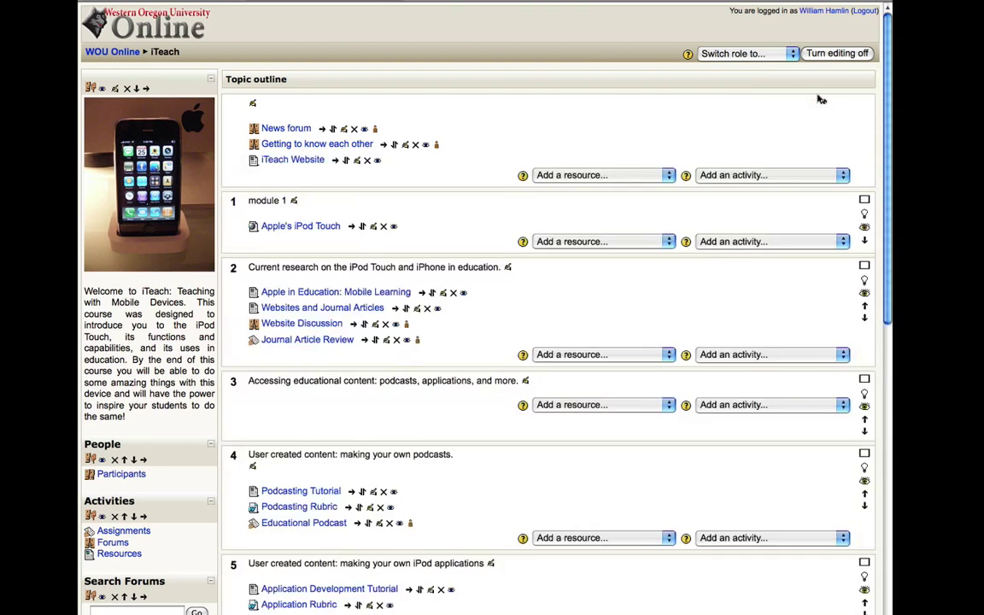
# - Move the HTML block up past My courses, Administration, Search Forums, Activities and People
pyautogui.scroll(-5, 681, 323)
pyautogui.scroll(-3, 681, 321)
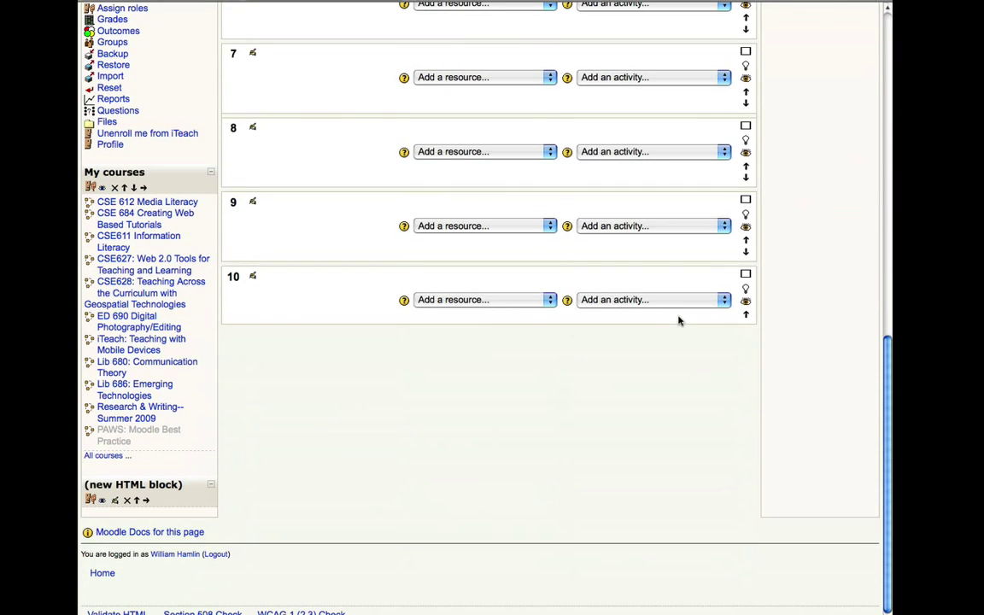
pyautogui.click(138, 501)
pyautogui.scroll(-3, 135, 504)
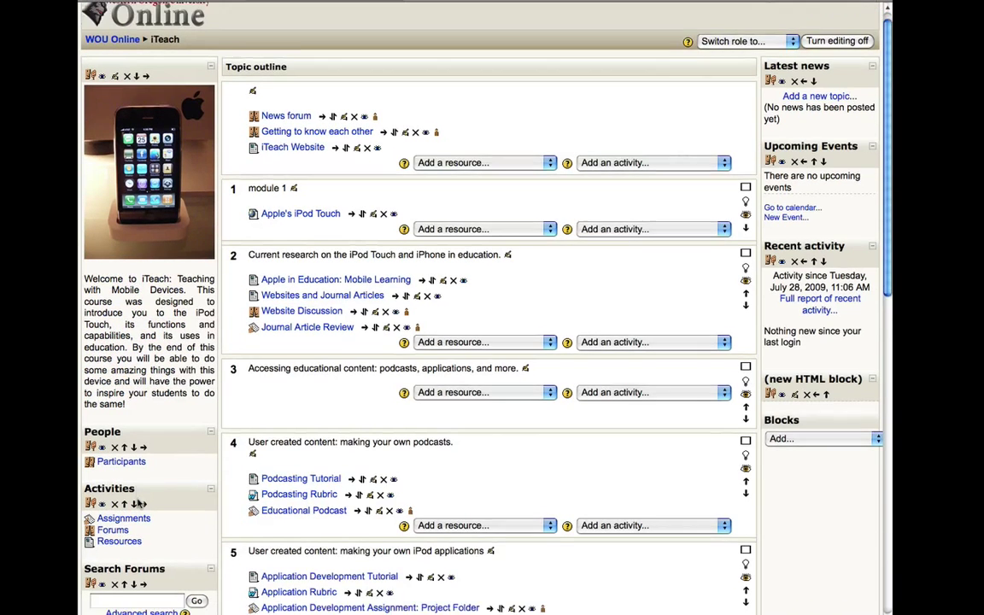
pyautogui.scroll(-5, 135, 504)
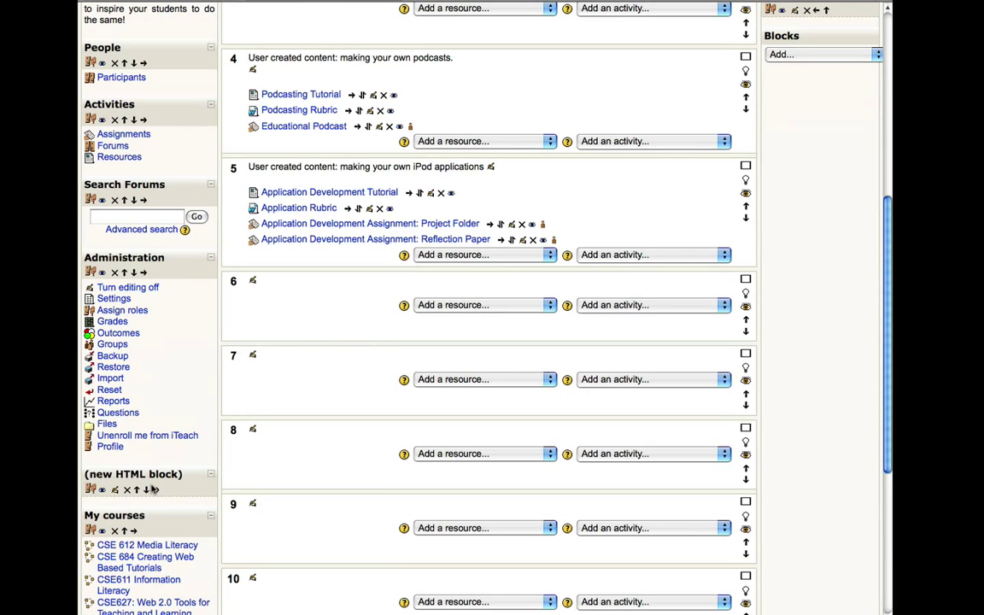
pyautogui.click(137, 490)
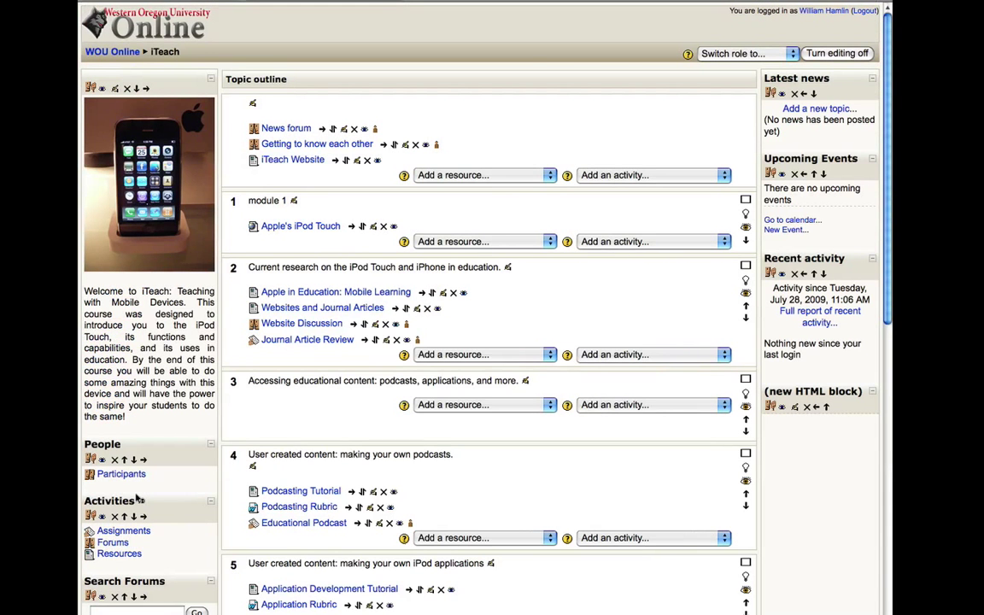
pyautogui.scroll(-3, 154, 484)
pyautogui.scroll(-3, 155, 484)
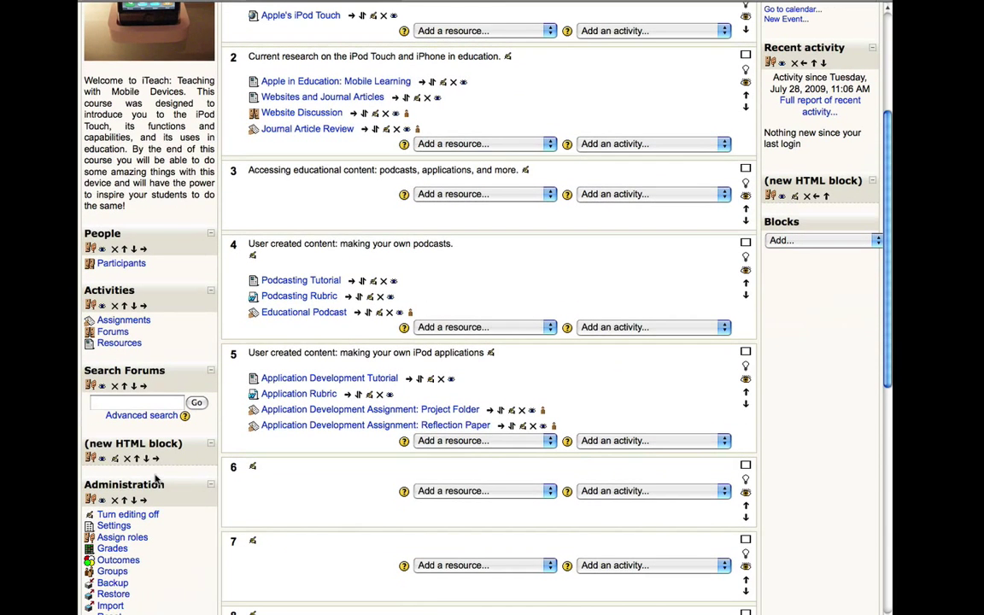
pyautogui.click(135, 459)
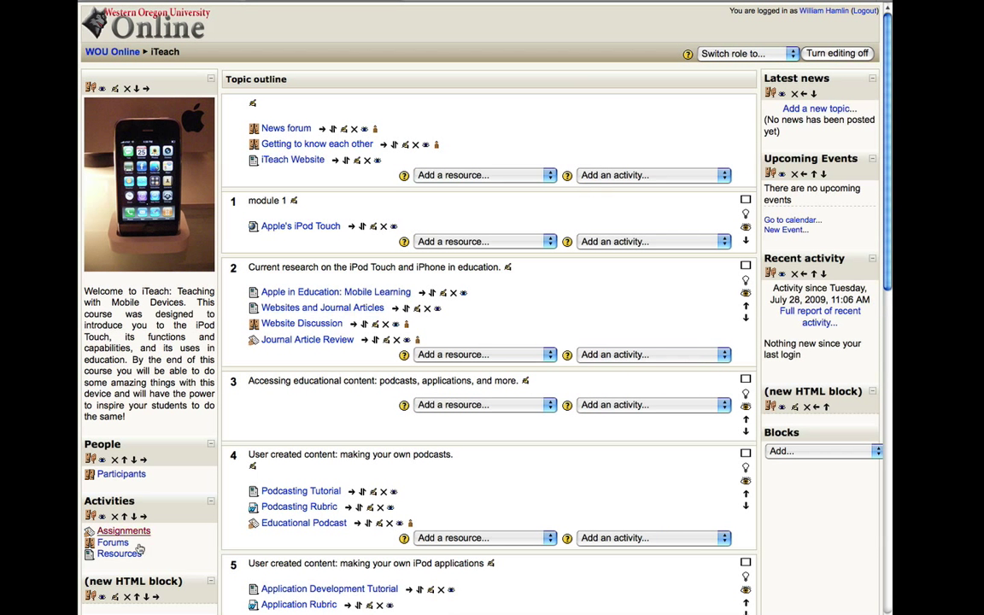
pyautogui.click(137, 597)
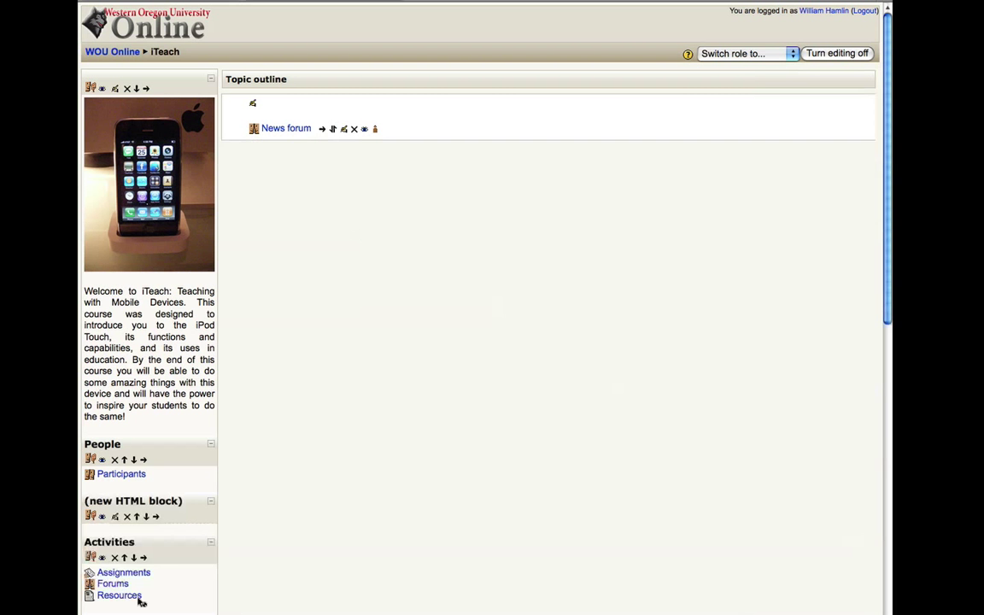
pyautogui.click(137, 517)
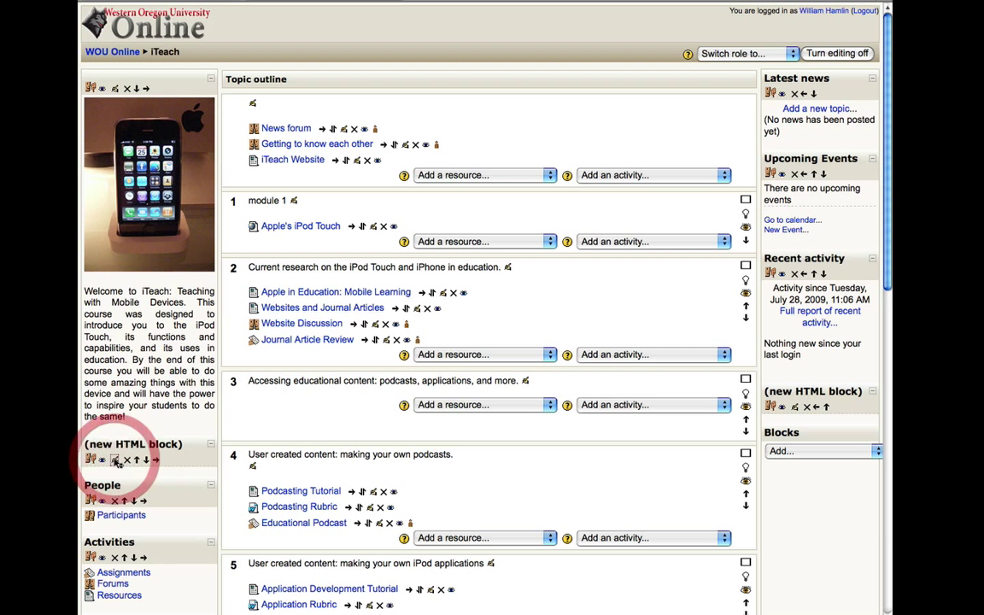
# - Open the new block's configuration and enter 'Orientation Materials' as its Block Title
pyautogui.click(116, 462)
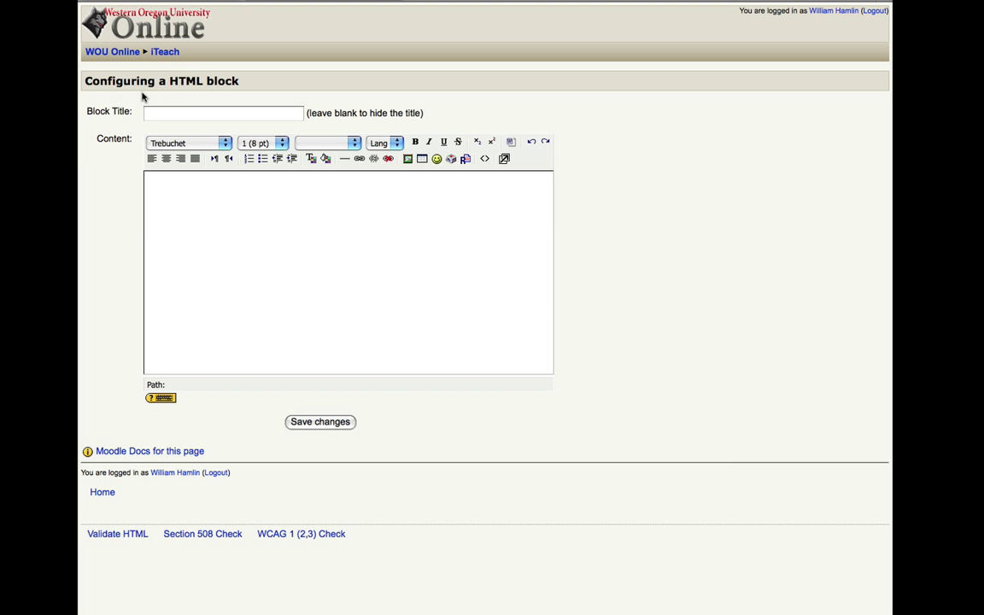
pyautogui.click(180, 113)
pyautogui.click(180, 113)
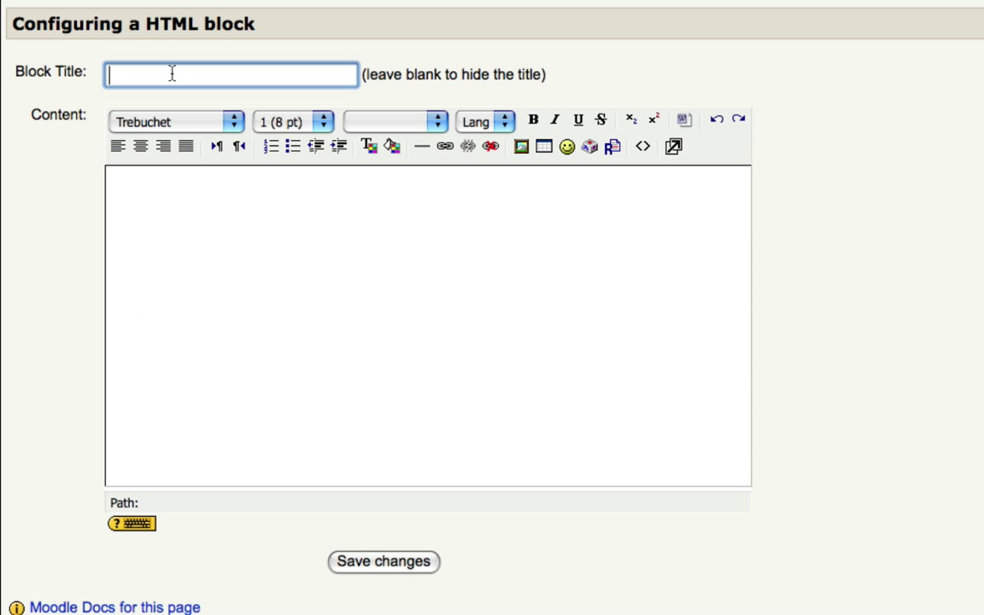
pyautogui.write('Orientation Materials')
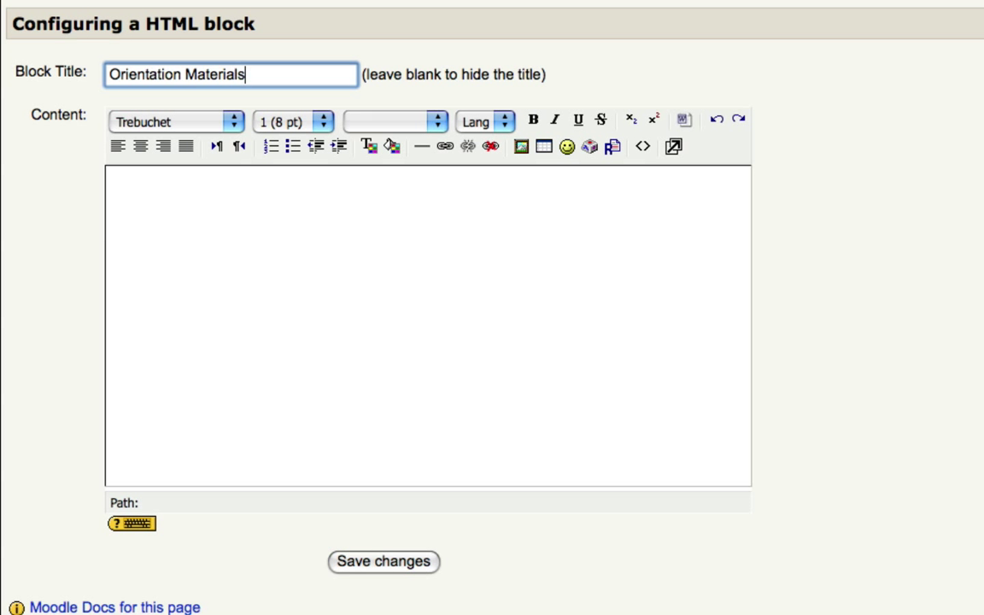
# - Enter 'Here you will find useful information about the class.' in the Content editor
pyautogui.click(109, 193)
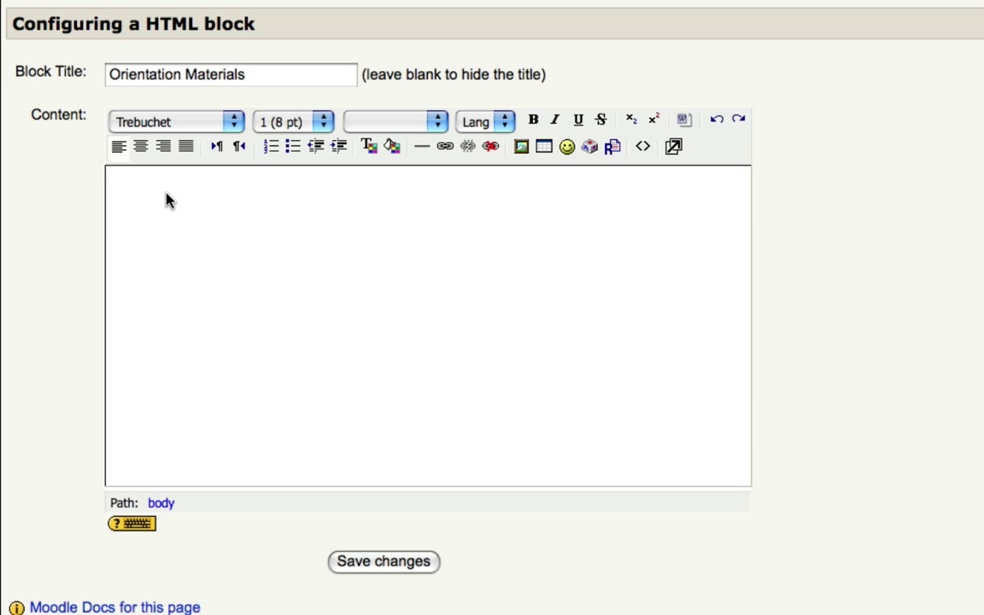
pyautogui.write('Here you will find ')
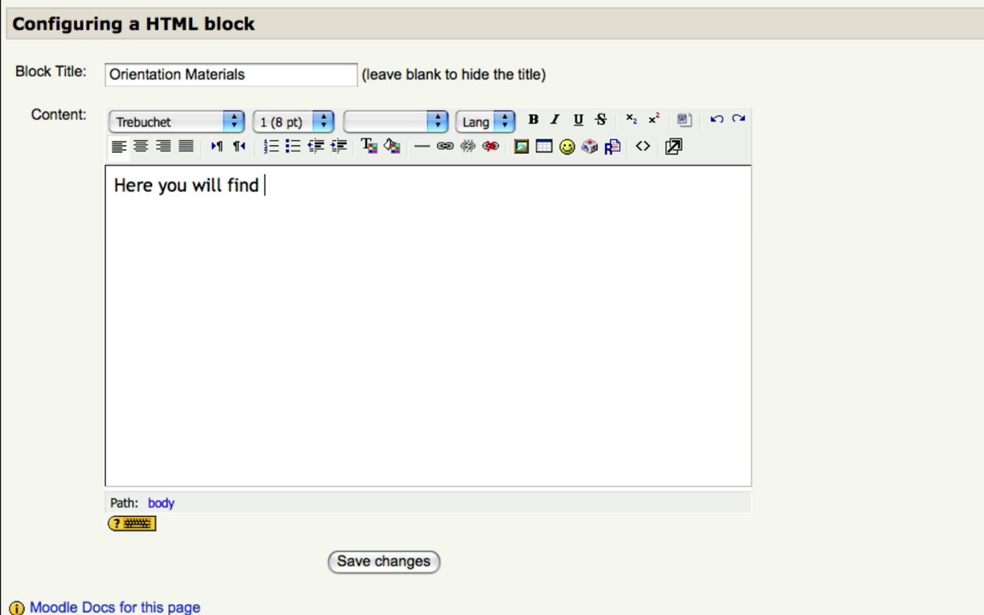
pyautogui.write('useful informat')
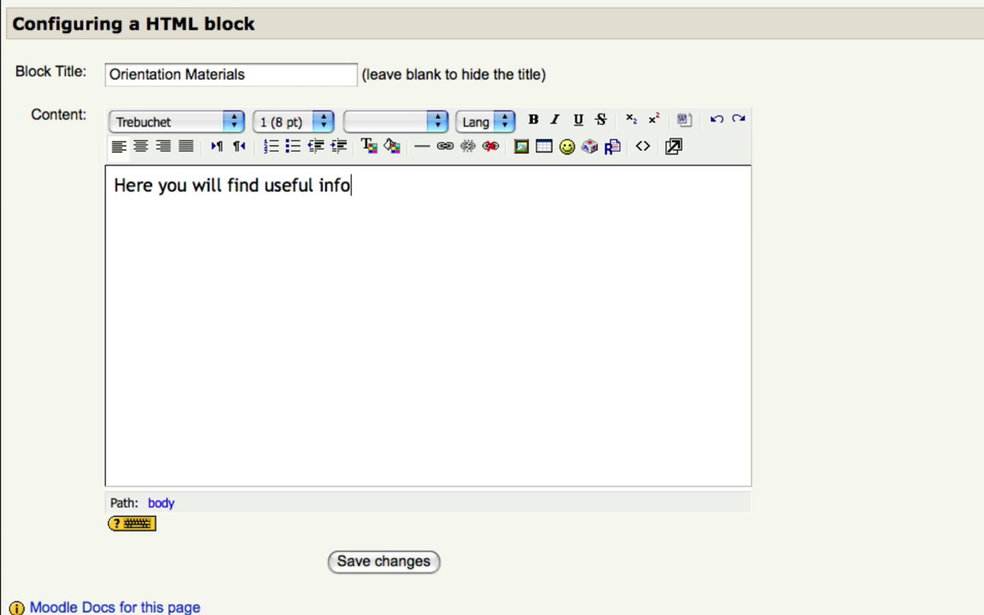
pyautogui.press('BackSpace')
pyautogui.press('BackSpace')
pyautogui.press('BackSpace')
pyautogui.write('mation about the clas')
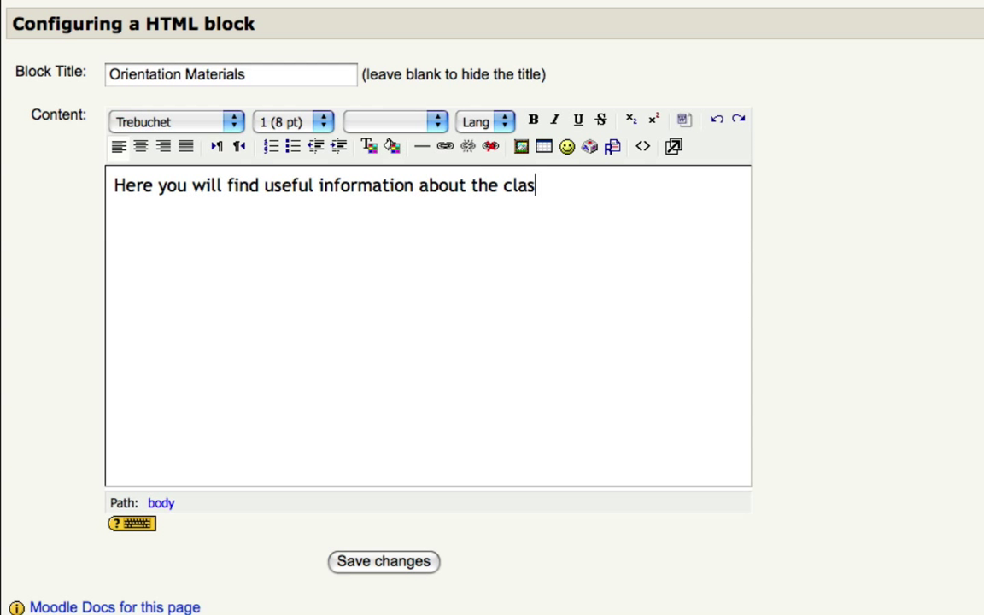
pyautogui.write('s.')
# - Save the block's title and content changes
pyautogui.click(382, 571)
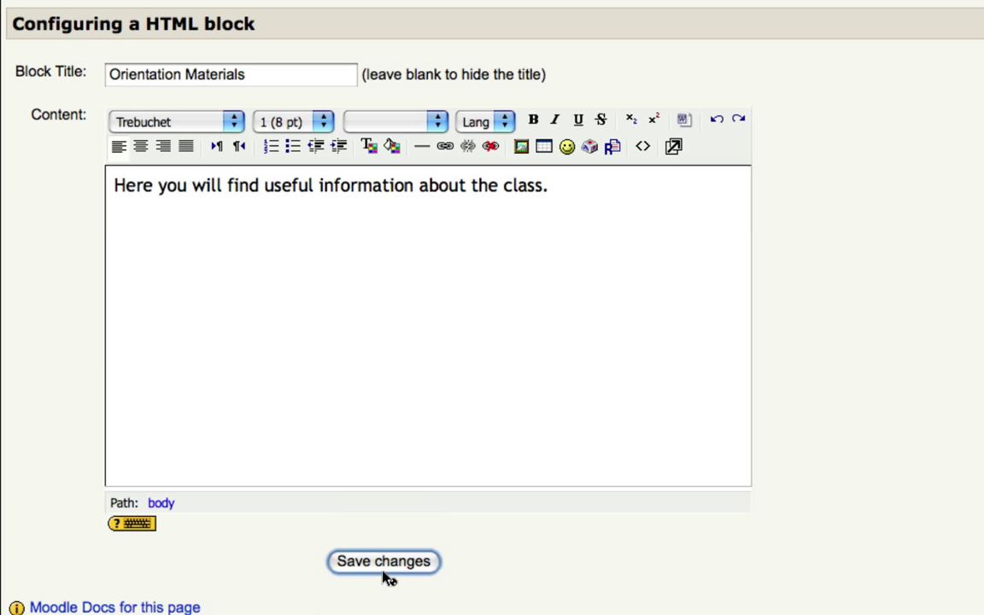